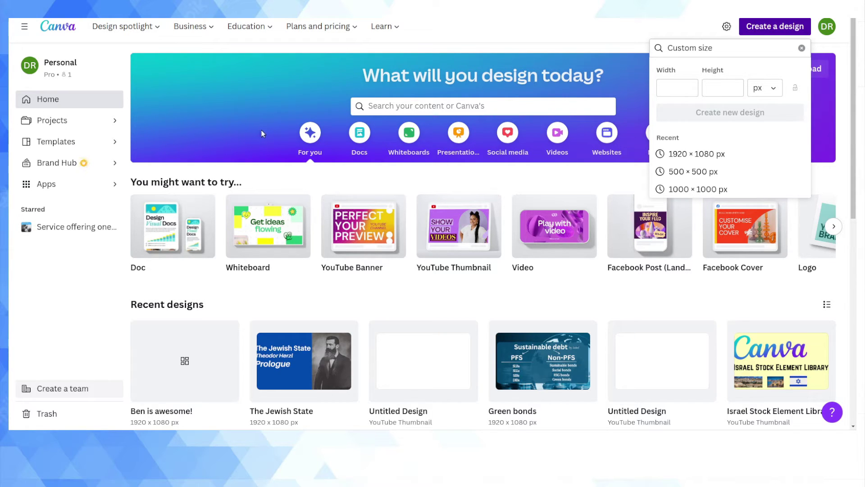
- Enter the 1920 × 1080 px custom size for a new design, then search Google Images for 'linux tux'
{"action": "left_click", "coordinate": [667, 88]}
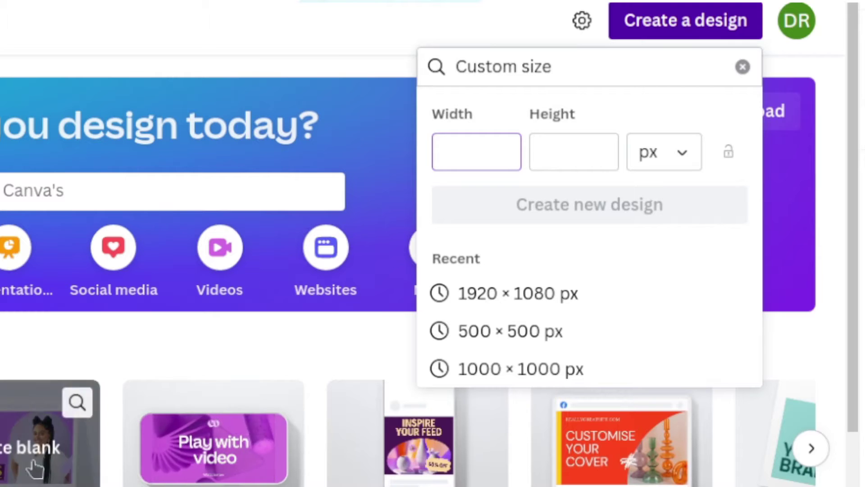
{"action": "mouse_move", "coordinate": [153, 458]}
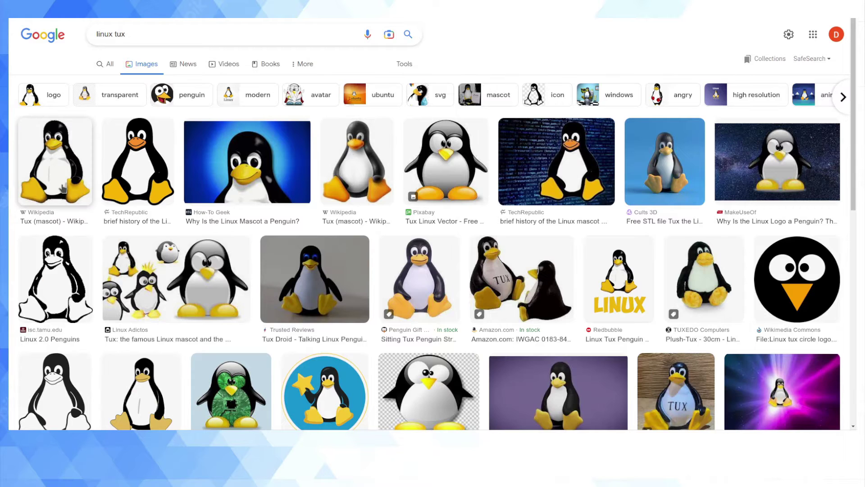
- Copy the Wikipedia Tux penguin image from its Google Images preview, then return to the blank Canva design
{"action": "left_click", "coordinate": [63, 188]}
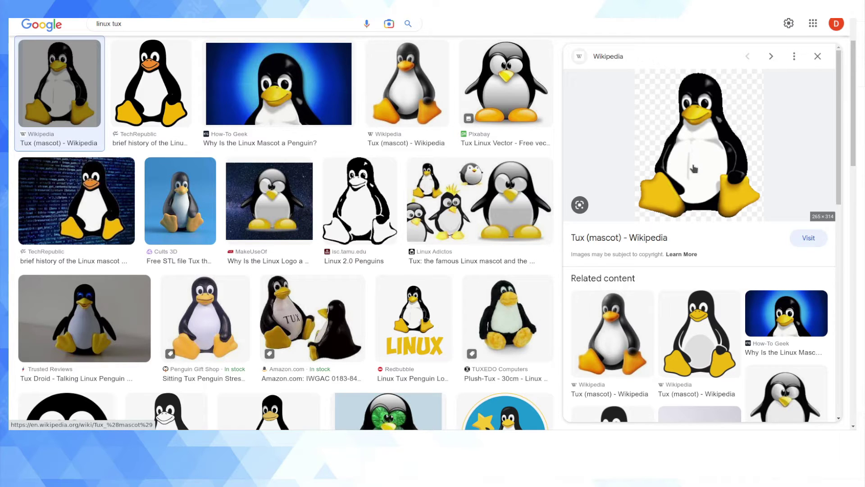
{"action": "right_click", "coordinate": [695, 144]}
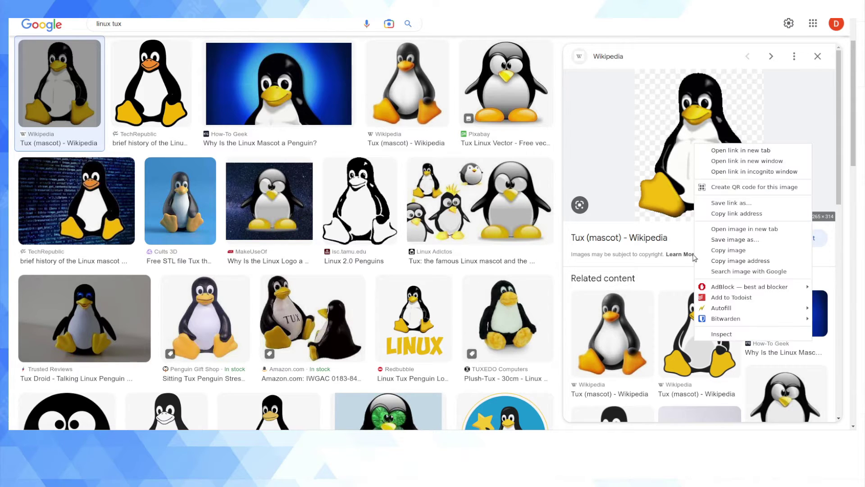
{"action": "left_click", "coordinate": [716, 250]}
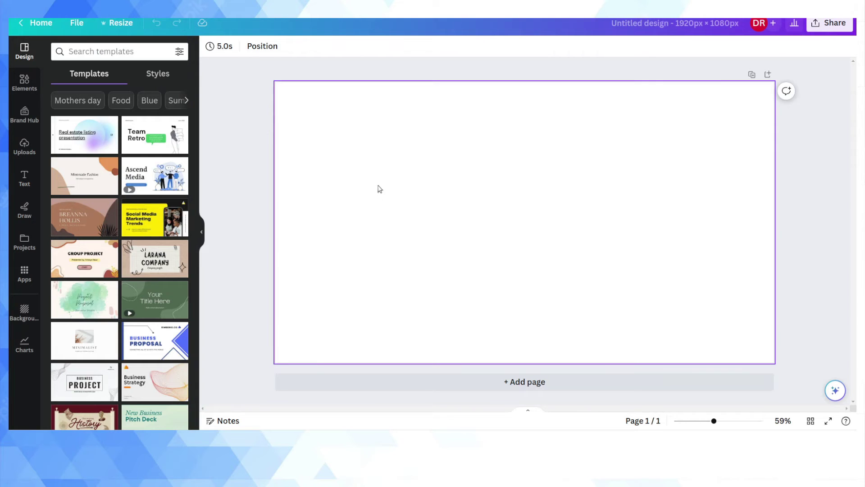
{"action": "right_click", "coordinate": [390, 170]}
- Paste Tux into the design with clipboard access allowed, and shrink it into the lower-left corner
{"action": "left_click", "coordinate": [414, 202]}
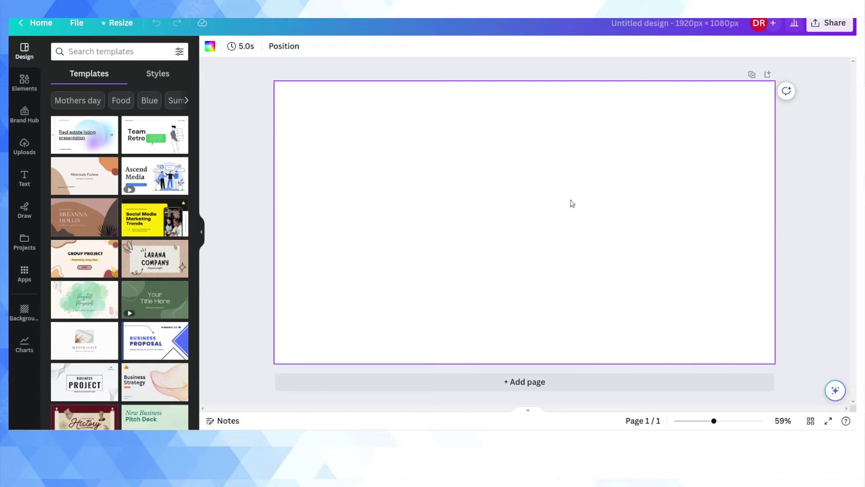
{"action": "left_click", "coordinate": [176, 50]}
{"action": "left_click_drag", "start_coordinate": [494, 217], "coordinate": [316, 272]}
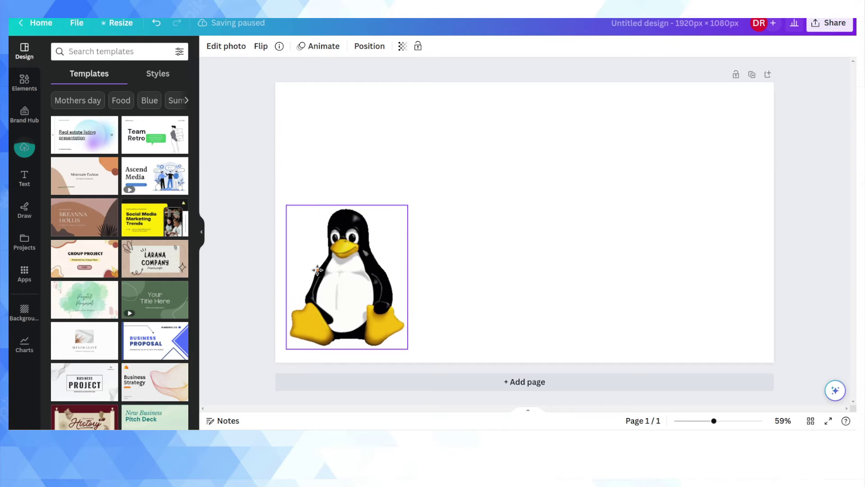
{"action": "left_click", "coordinate": [498, 247]}
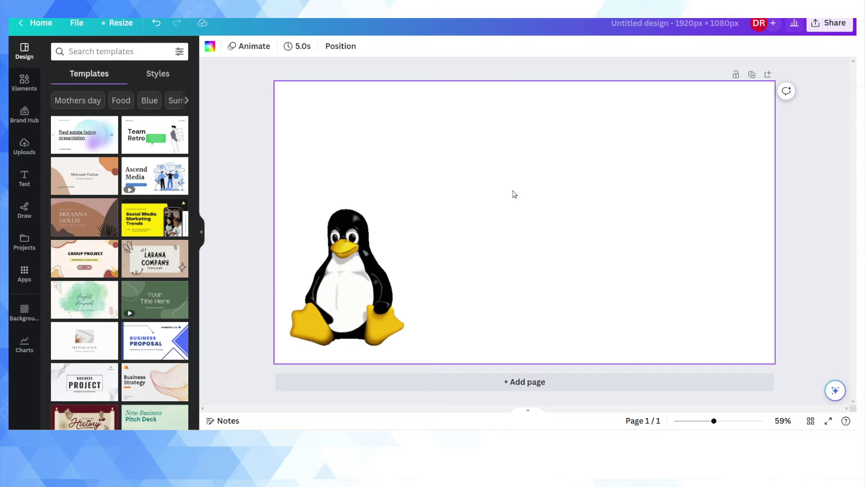
{"action": "left_click", "coordinate": [398, 225]}
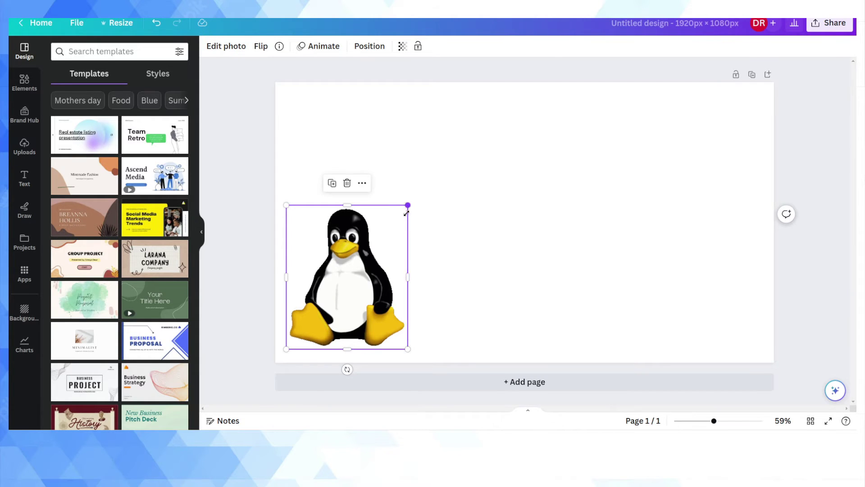
{"action": "left_click_drag", "start_coordinate": [408, 205], "coordinate": [363, 258]}
{"action": "left_click", "coordinate": [475, 257]}
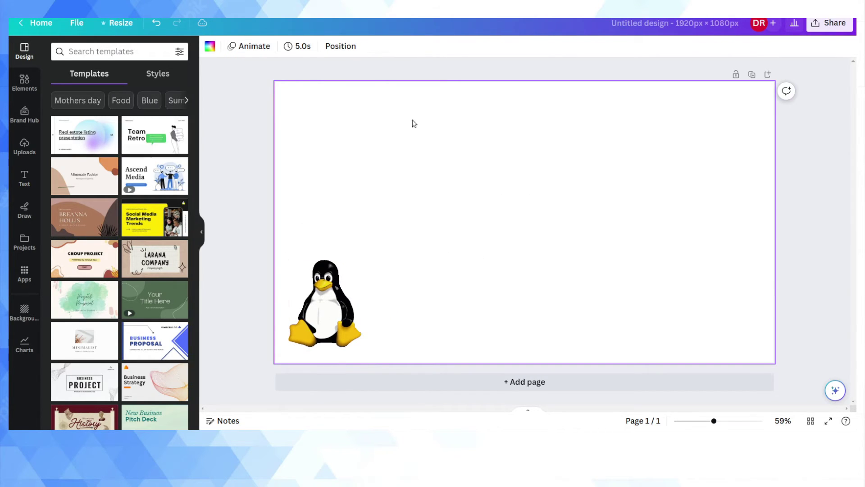
- Add a square shape and stretch it into a short, wide bar at the lower right beside Tux
{"action": "left_click", "coordinate": [25, 82]}
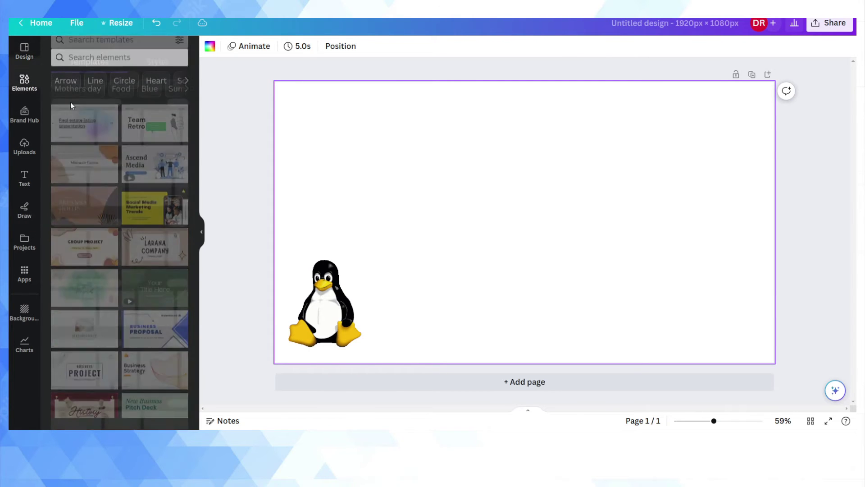
{"action": "left_click", "coordinate": [72, 118]}
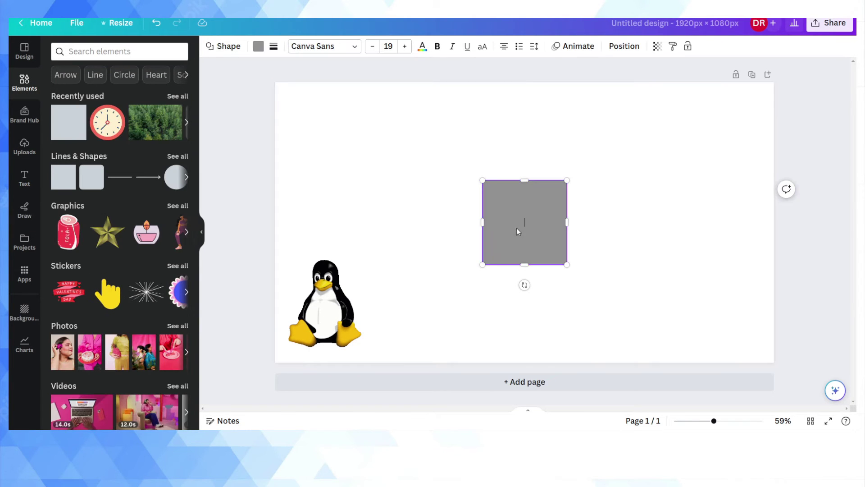
{"action": "left_click_drag", "start_coordinate": [518, 231], "coordinate": [593, 133]}
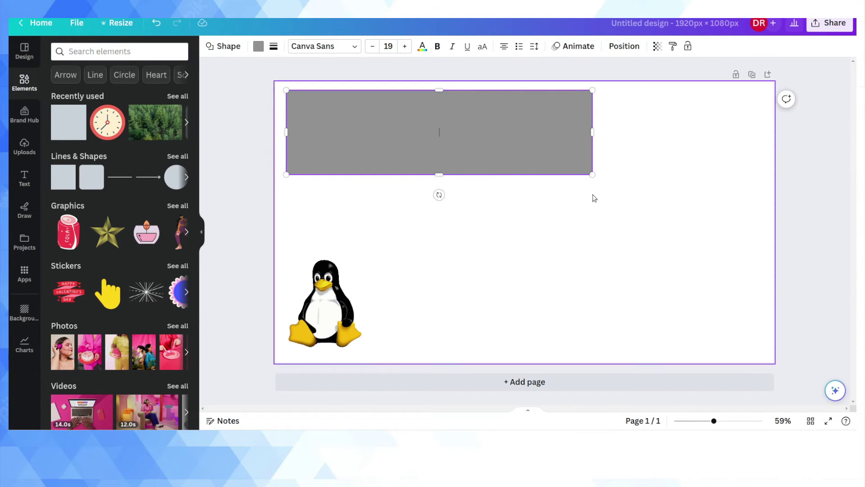
{"action": "left_click_drag", "start_coordinate": [512, 155], "coordinate": [679, 318]}
{"action": "left_click_drag", "start_coordinate": [608, 265], "coordinate": [607, 301]}
- Add a heading reading 'Linux is awesome!' and make its text white
{"action": "left_click", "coordinate": [24, 178]}
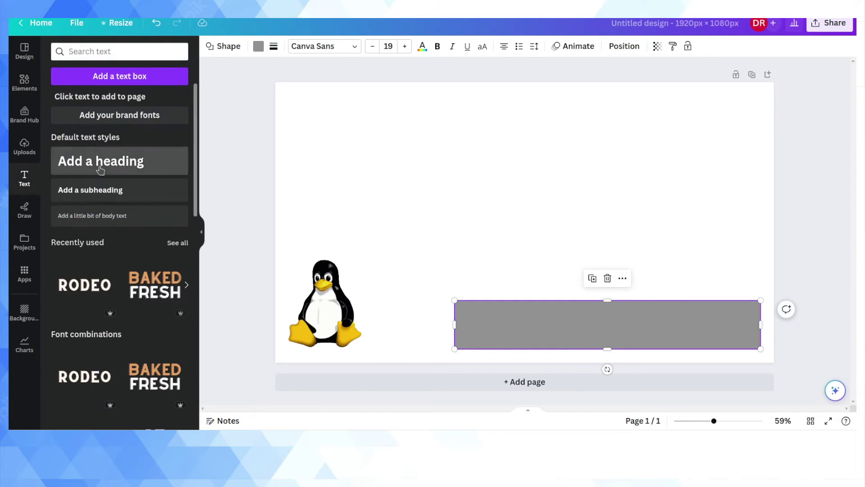
{"action": "left_click", "coordinate": [100, 170]}
{"action": "type", "text": "Linux is aw"}
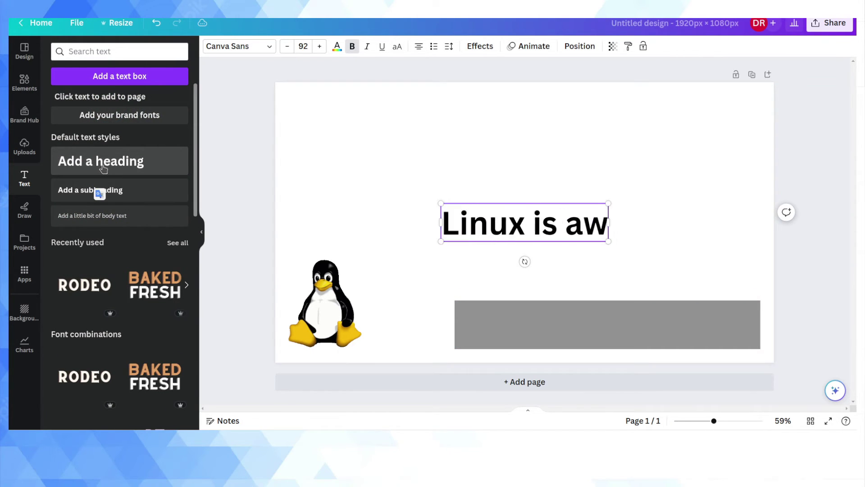
{"action": "type", "text": "esome!"}
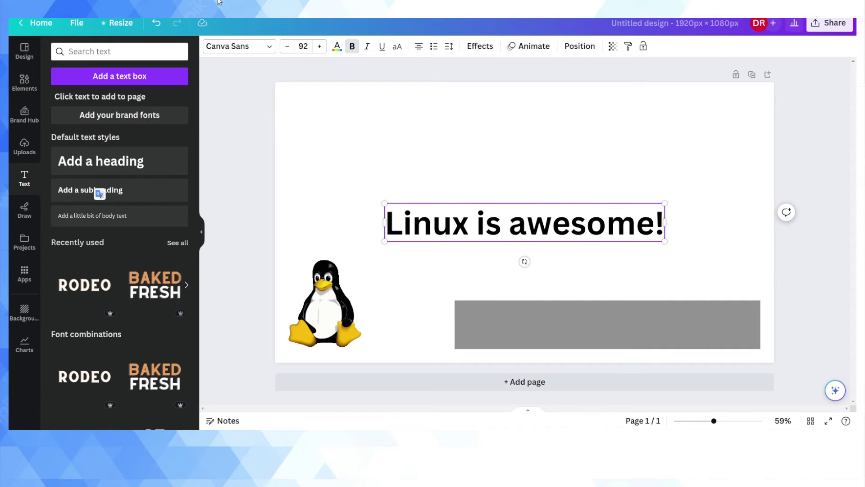
{"action": "key", "text": "ctrl+a"}
{"action": "left_click", "coordinate": [337, 46]}
{"action": "left_click", "coordinate": [179, 267]}
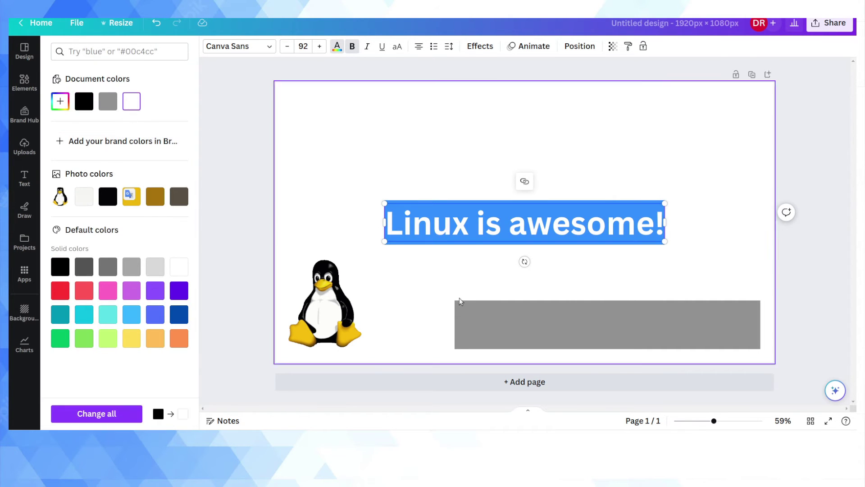
- Colour the bar black and place the white heading on top of it
{"action": "left_click", "coordinate": [459, 301]}
{"action": "left_click", "coordinate": [259, 46]}
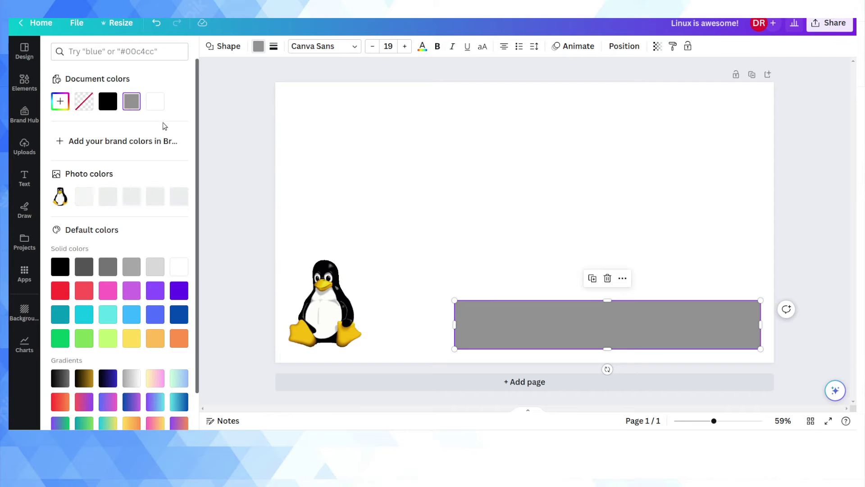
{"action": "left_click", "coordinate": [113, 106]}
{"action": "left_click", "coordinate": [489, 224]}
{"action": "left_click_drag", "start_coordinate": [489, 224], "coordinate": [614, 321]}
{"action": "left_click", "coordinate": [597, 321]}
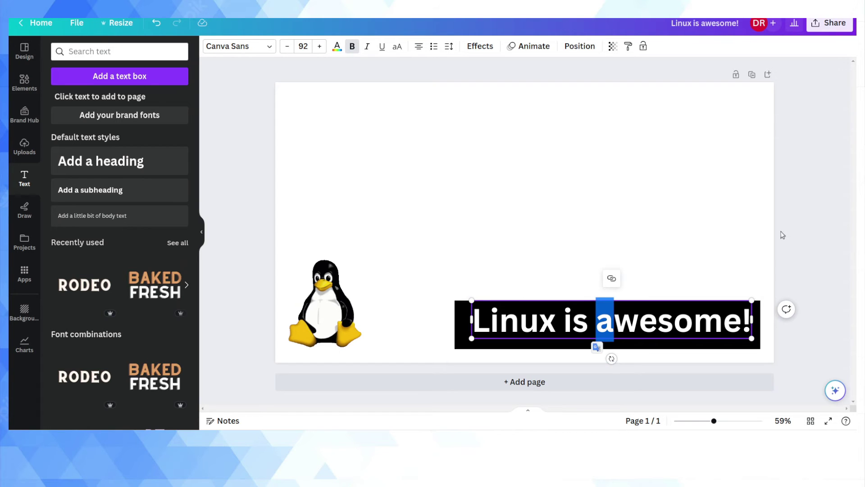
{"action": "left_click", "coordinate": [798, 230]}
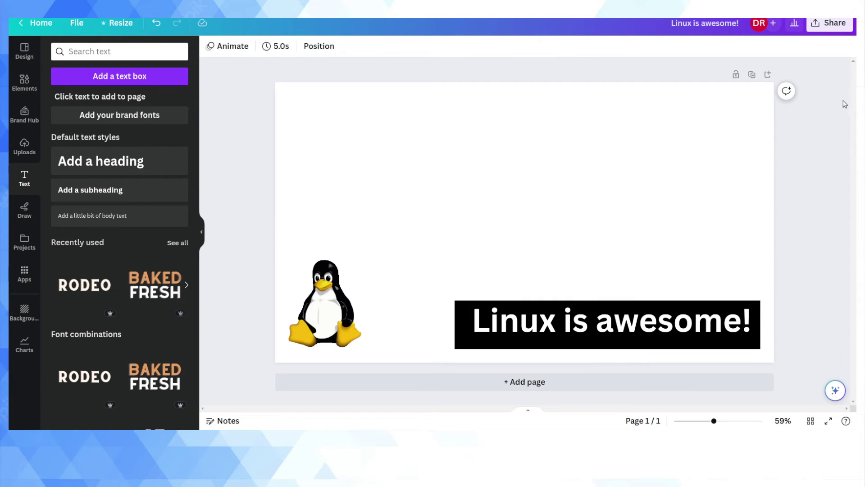
- Download the design as a PNG with Transparent background enabled
{"action": "left_click", "coordinate": [834, 29]}
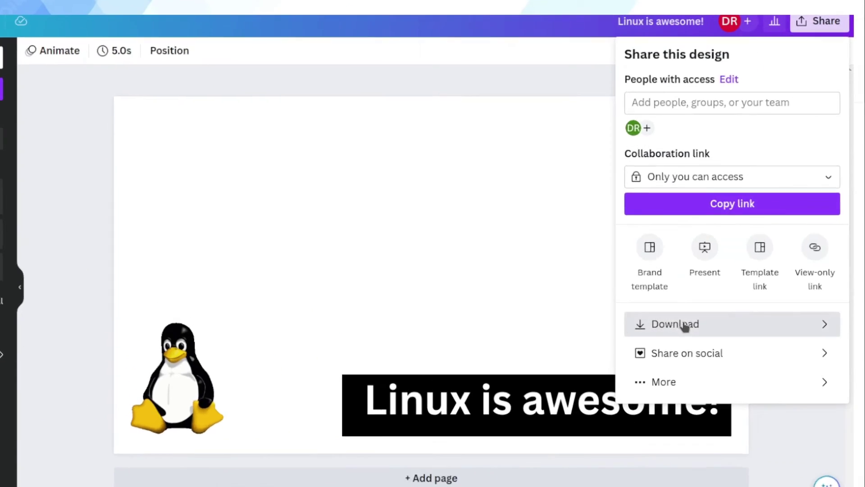
{"action": "left_click", "coordinate": [721, 261]}
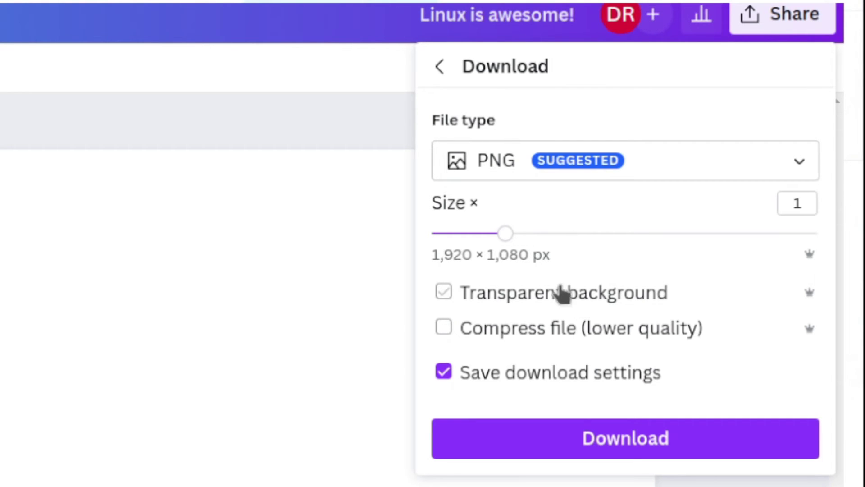
{"action": "left_click", "coordinate": [482, 302]}
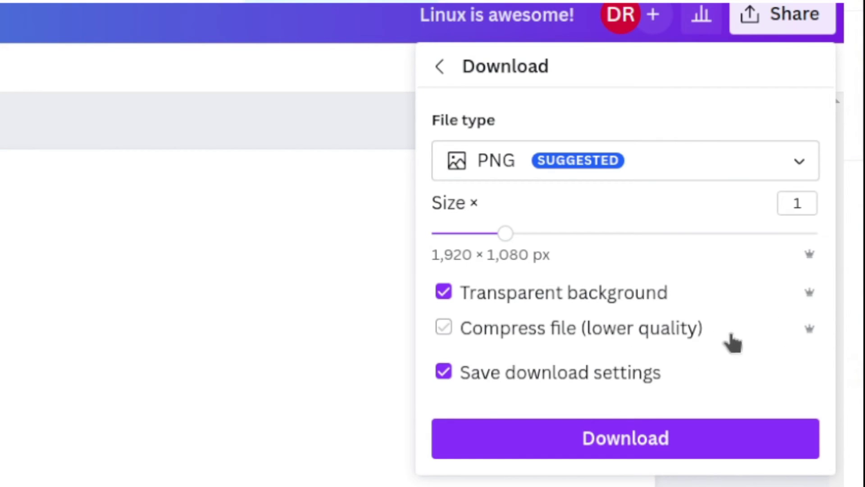
{"action": "left_click", "coordinate": [581, 436]}
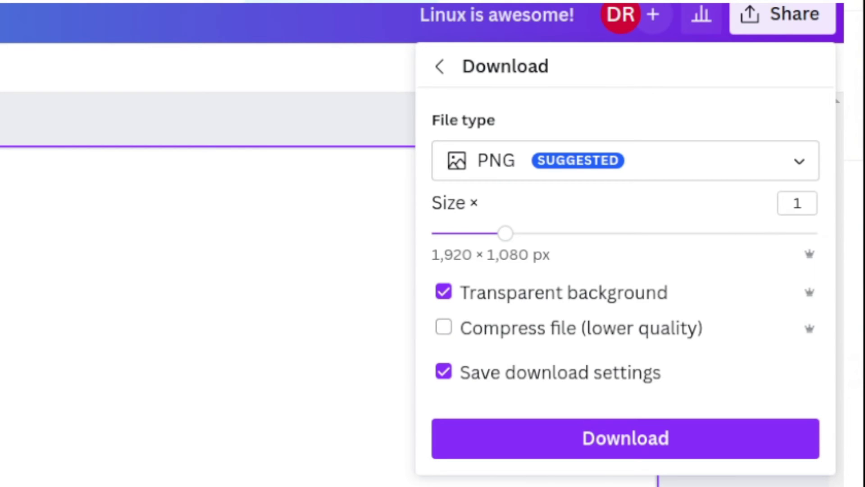
{"action": "left_click", "coordinate": [543, 439]}
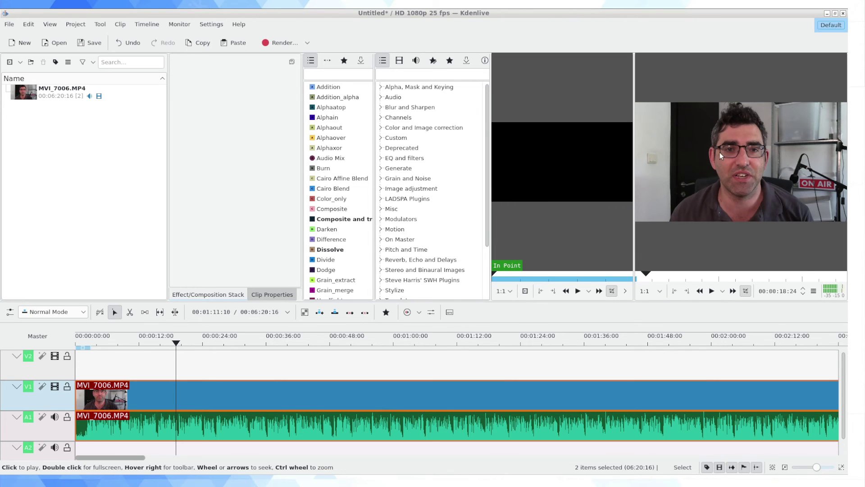
- Ungroup the MVI_7006.MP4 clip and delete its audio
{"action": "right_click", "coordinate": [245, 392]}
{"action": "left_click", "coordinate": [310, 211]}
{"action": "left_click", "coordinate": [213, 434]}
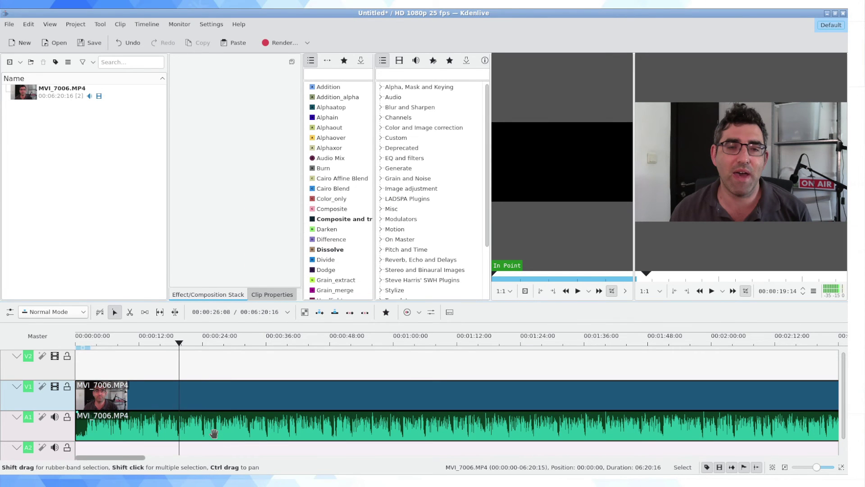
{"action": "key", "text": "Delete"}
- Import 'Linux is awesome!.png' into the project and lengthen its overlay clip on the timeline
{"action": "left_click_drag", "start_coordinate": [2, 178], "coordinate": [87, 152]}
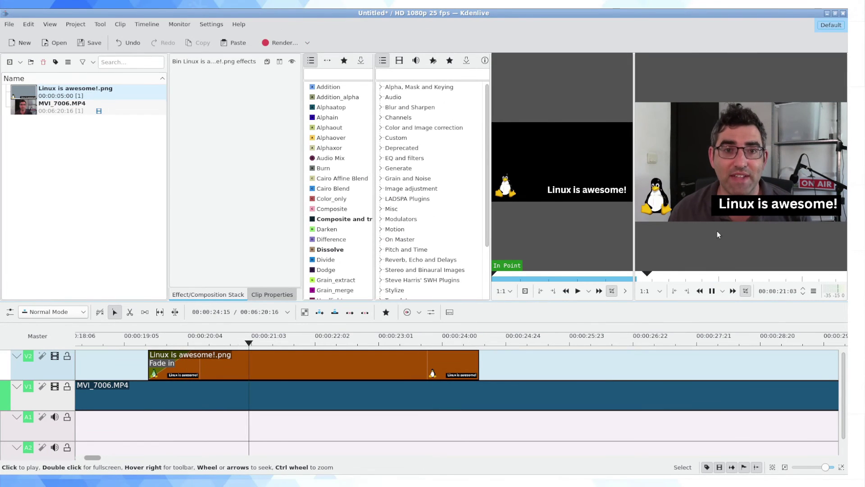
{"action": "key", "text": "space"}
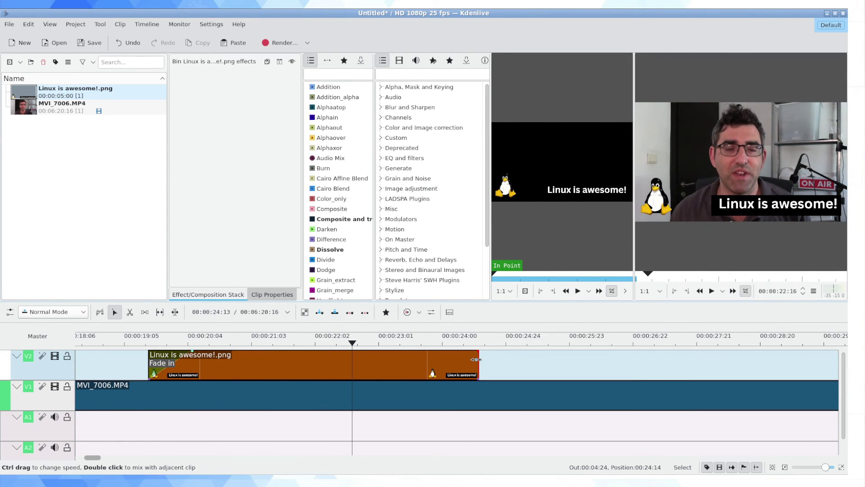
{"action": "left_click_drag", "start_coordinate": [478, 357], "coordinate": [518, 356]}
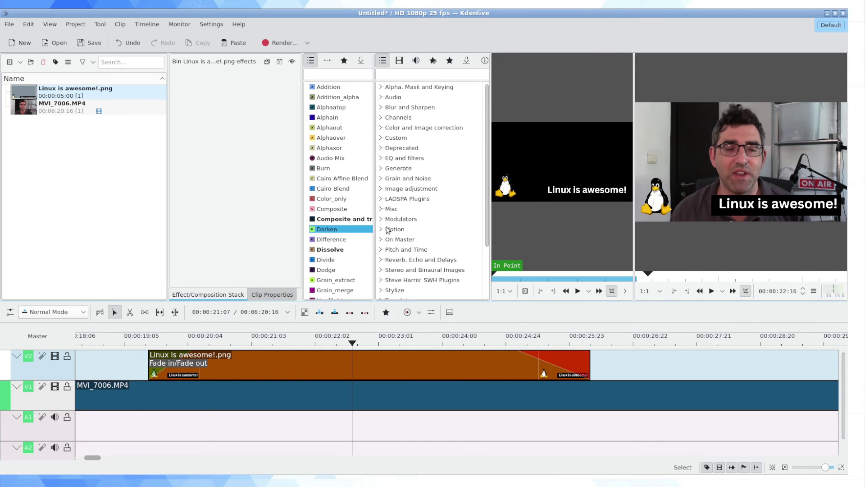
{"action": "scroll", "coordinate": [338, 234], "scroll_direction": "down", "scroll_amount": 5}
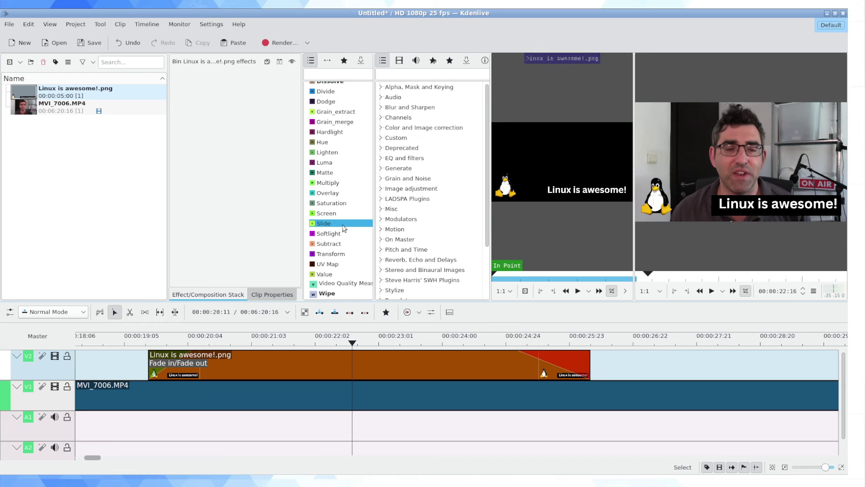
{"action": "left_click_drag", "start_coordinate": [343, 228], "coordinate": [156, 355]}
{"action": "left_click", "coordinate": [156, 339]}
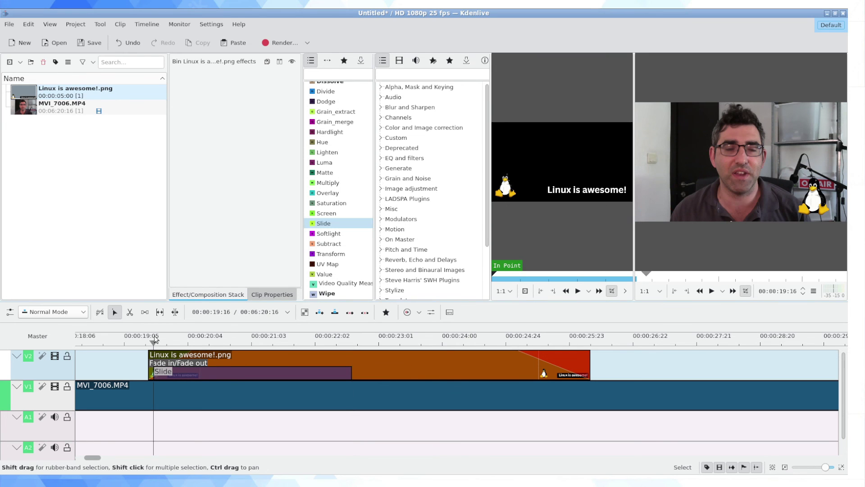
{"action": "key", "text": "space"}
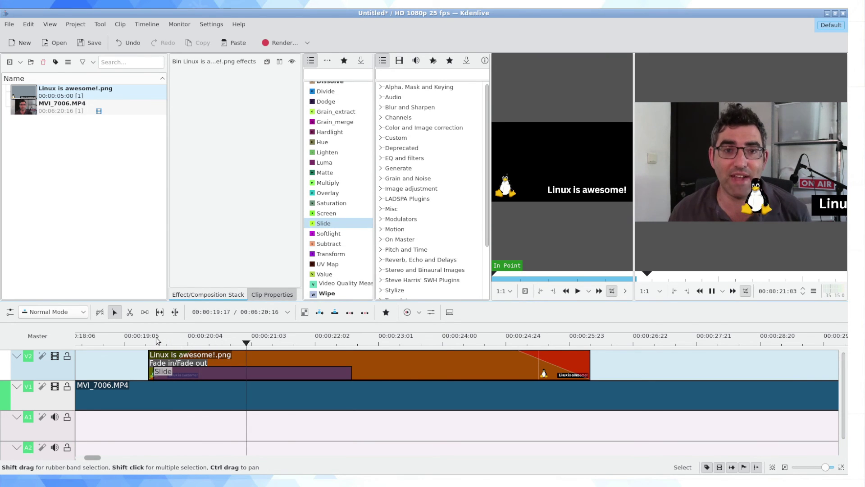
{"action": "left_click", "coordinate": [257, 372]}
{"action": "left_click_drag", "start_coordinate": [258, 373], "coordinate": [232, 374]}
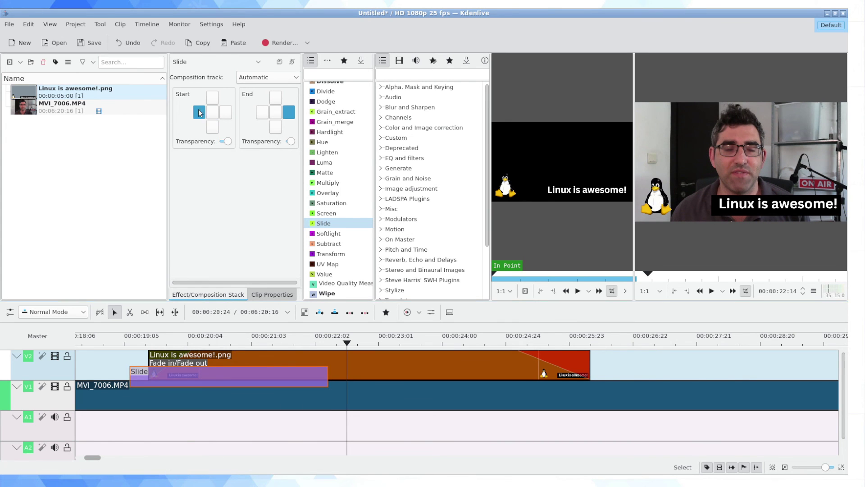
{"action": "left_click", "coordinate": [149, 338]}
{"action": "key", "text": "space"}
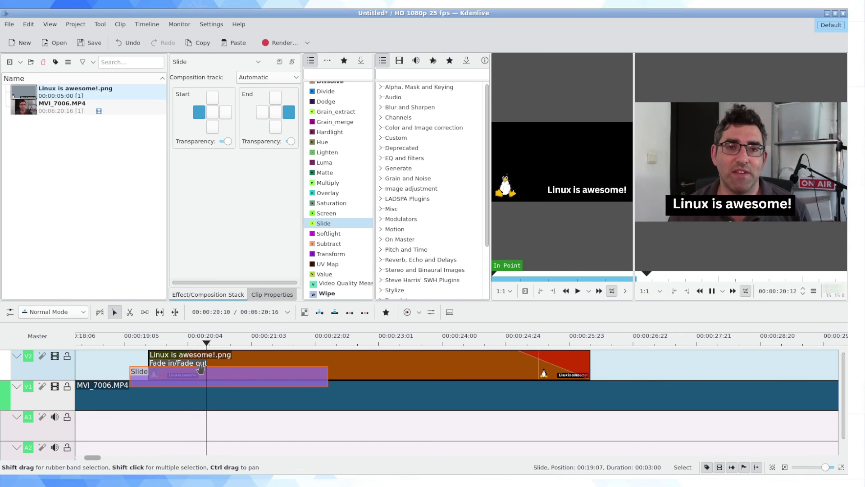
{"action": "key", "text": "space"}
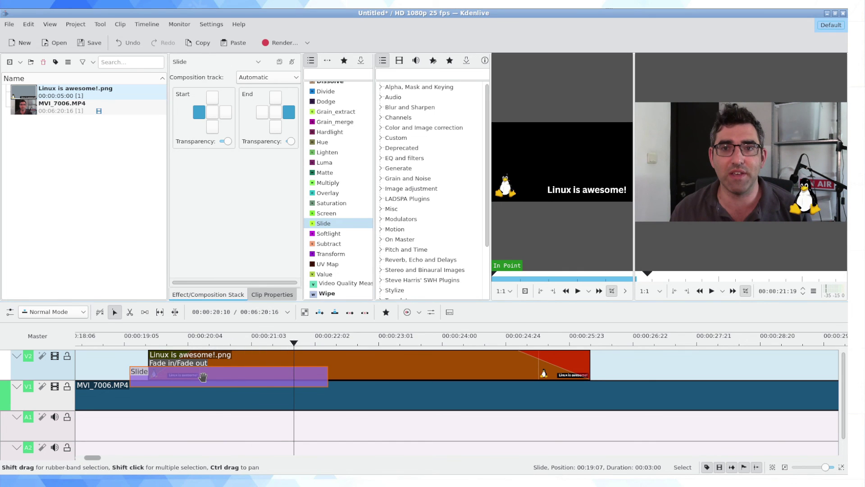
{"action": "key", "text": "Delete"}
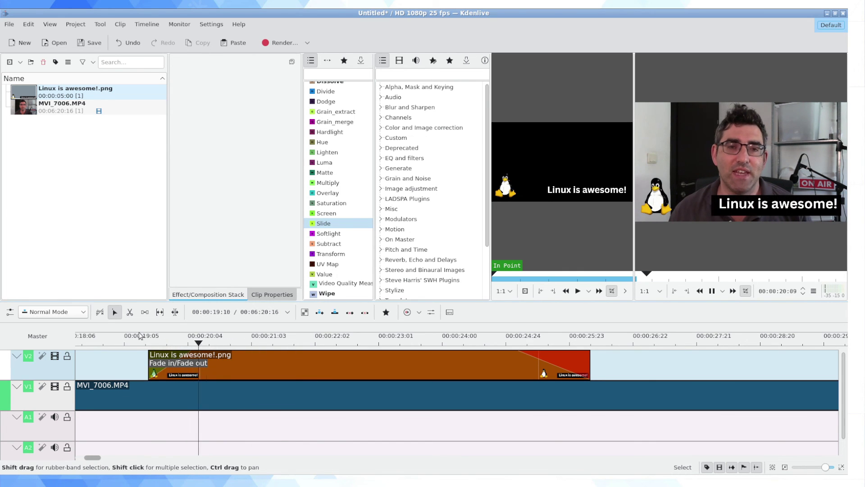